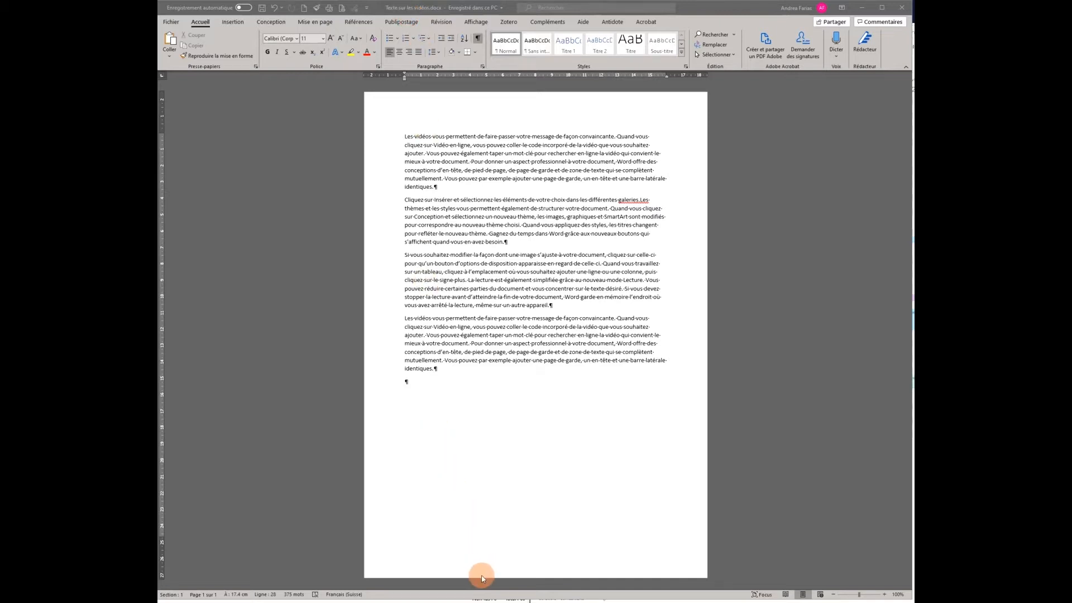
Step: Open the page footer of "Texte sur les vidéos.docx" and insert the file path from the document info fields
double_click(525, 567)
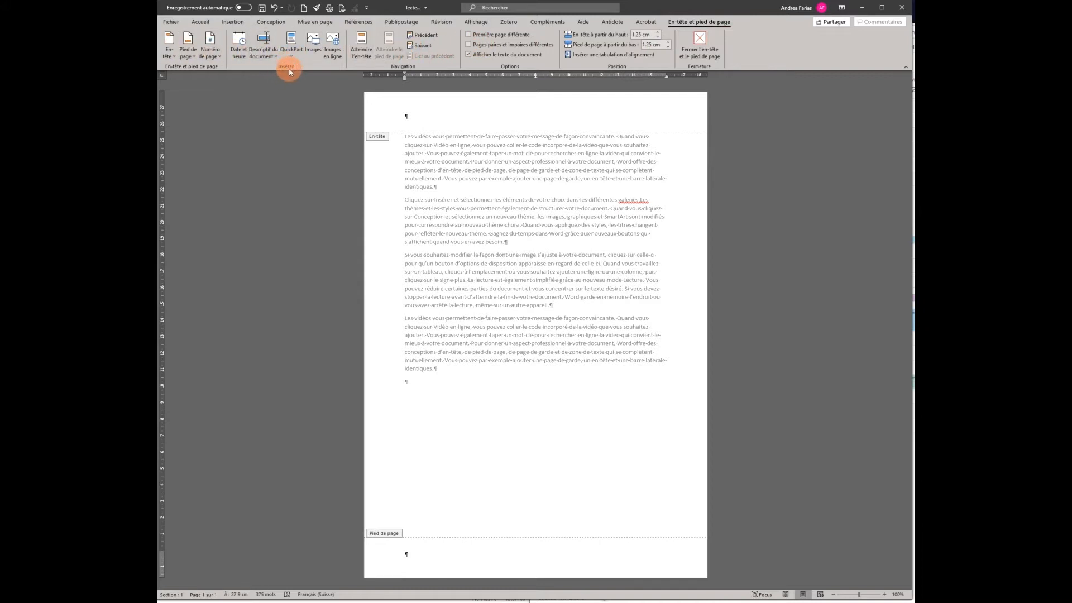
left_click(261, 57)
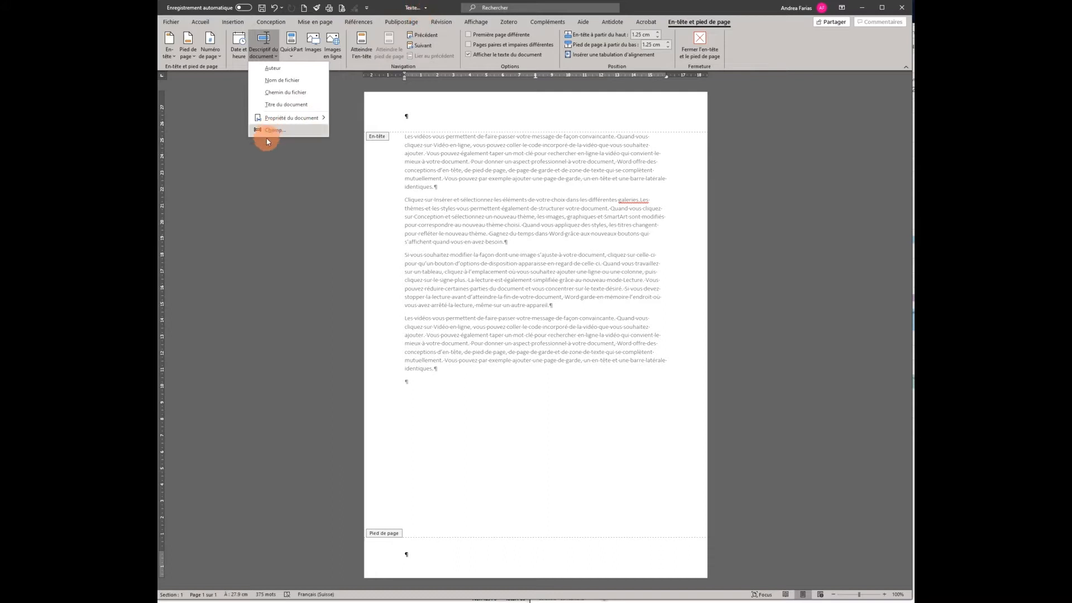
left_click(351, 87)
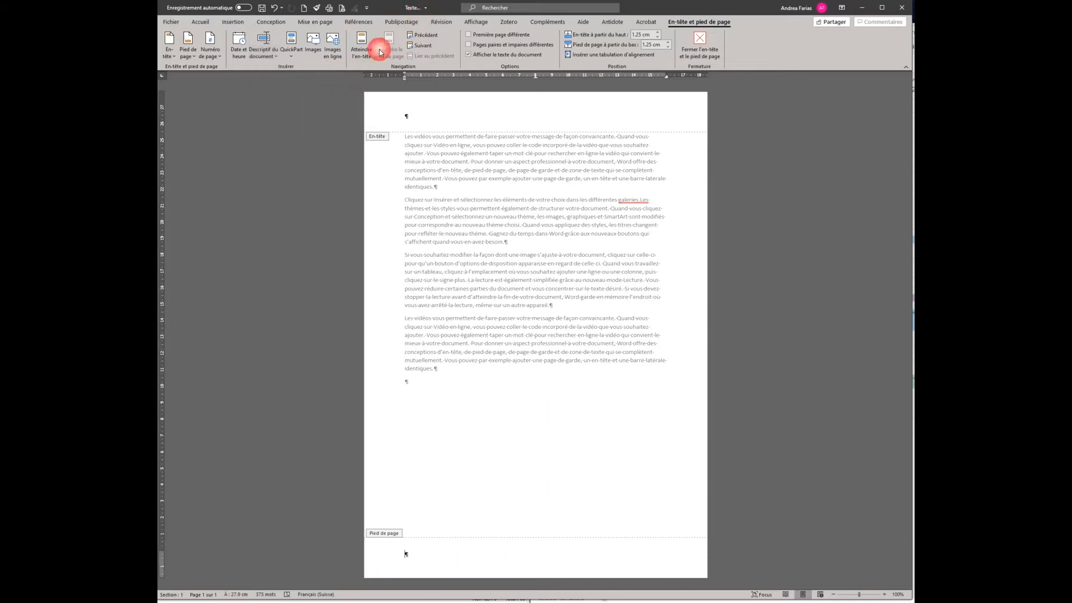
left_click(426, 11)
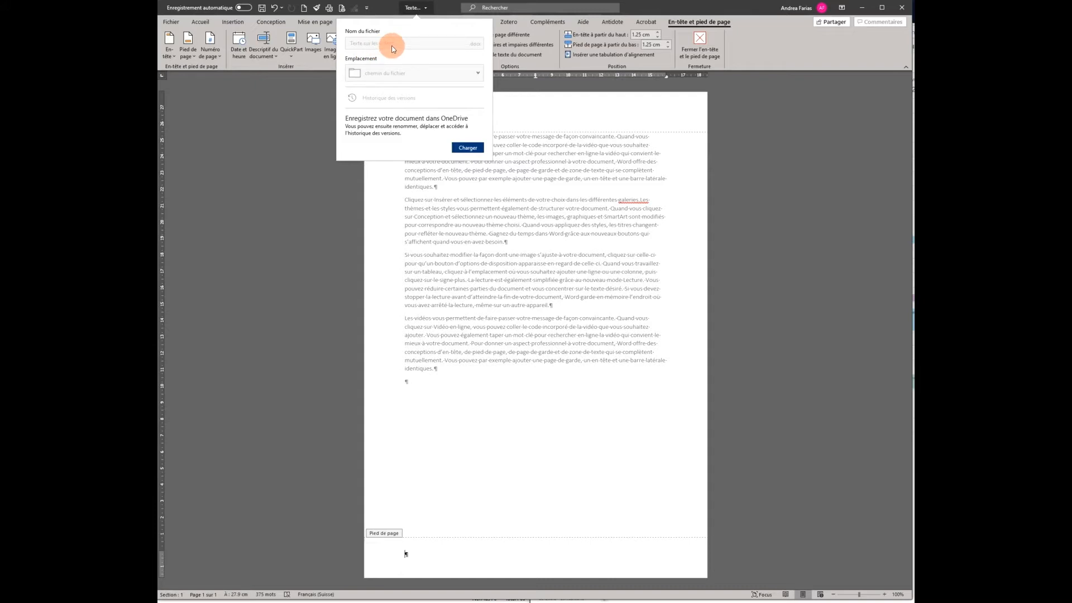
left_click(281, 119)
left_click(273, 55)
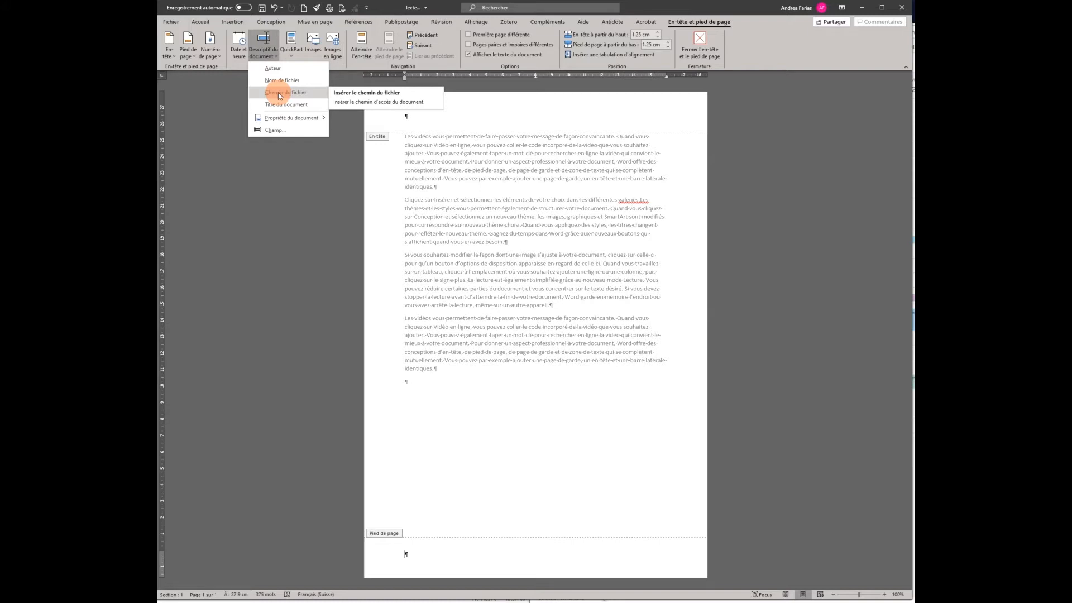
left_click(279, 94)
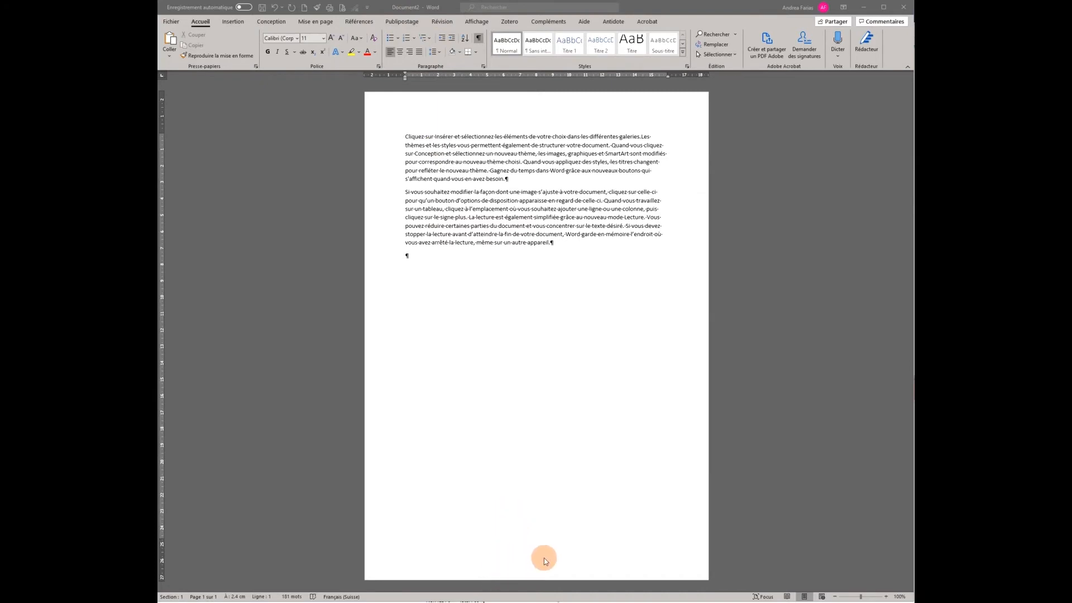
Step: Open the footer of the unsaved Document2 and insert the file path field there
double_click(515, 564)
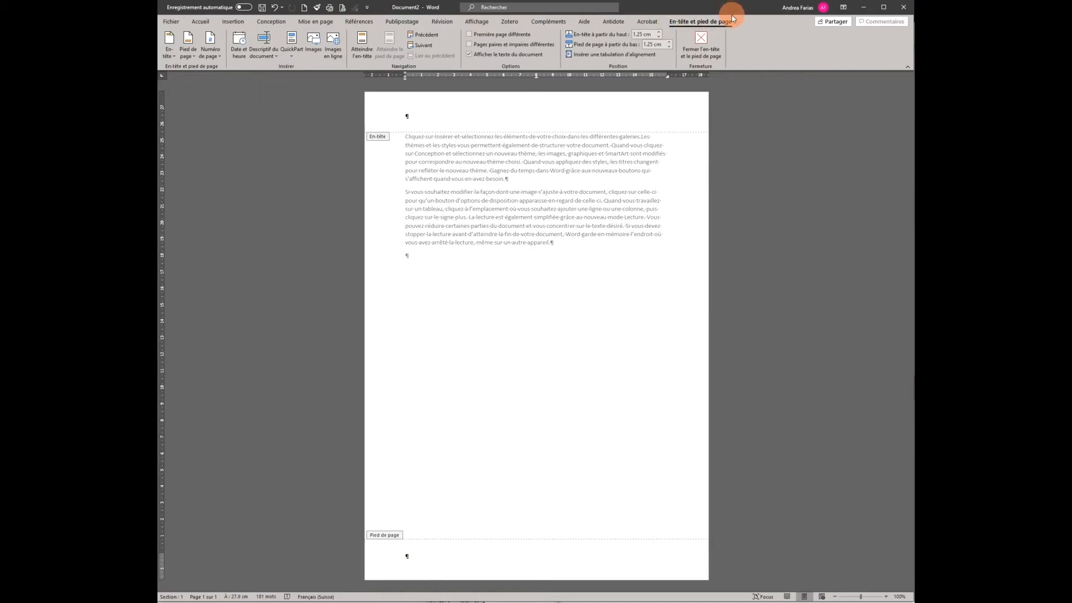
left_click(264, 54)
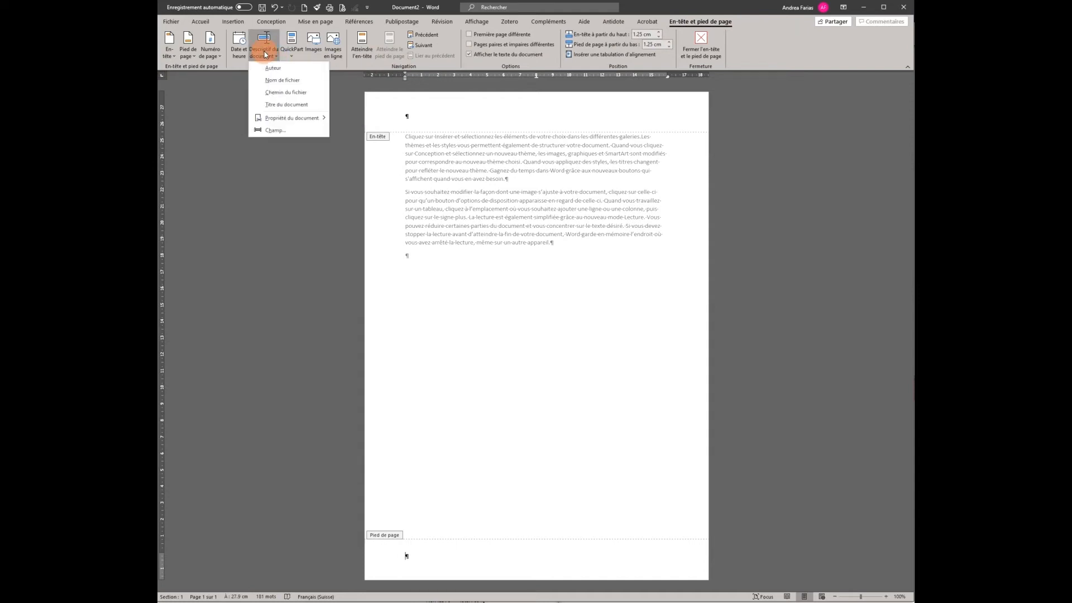
left_click(273, 92)
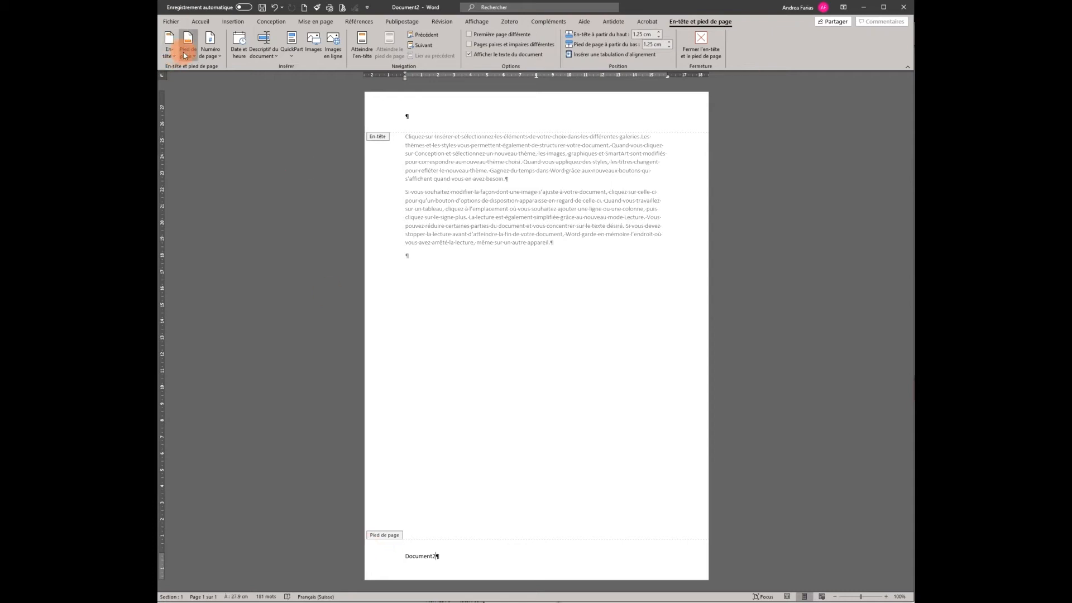
Step: Start a Save As for Document2 and browse on drive M: to 2-aulas\Z-tutos avec exos\Word\chemin du fichier
left_click(171, 22)
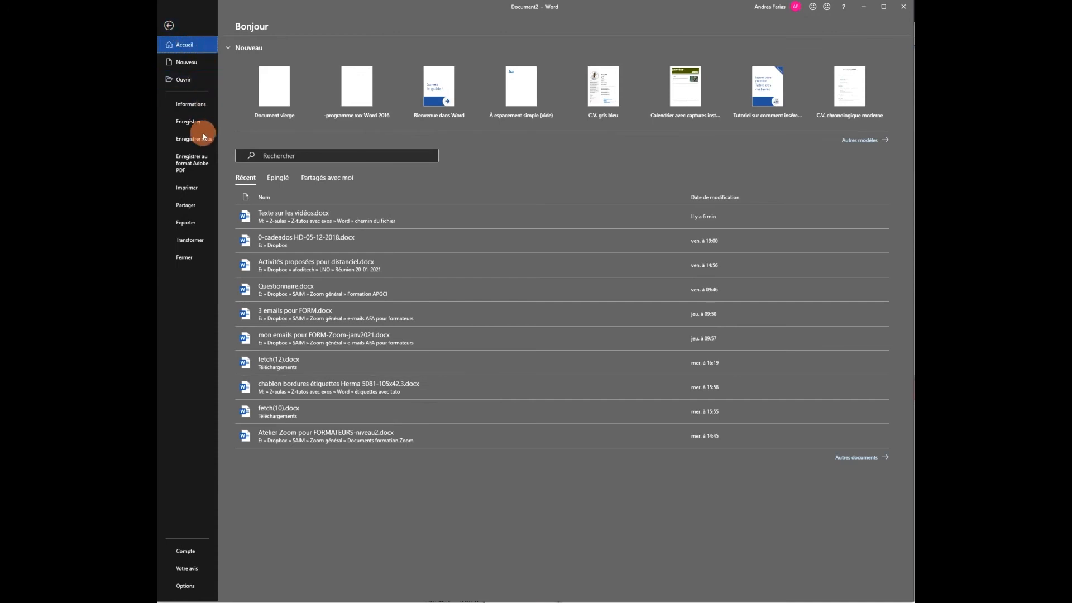
left_click(203, 141)
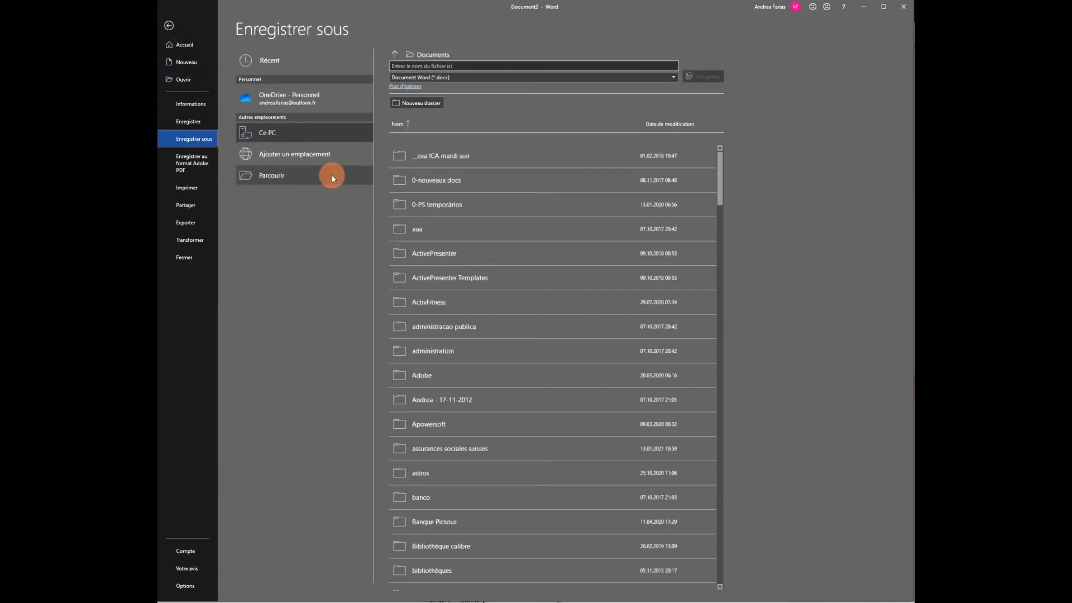
left_click(270, 176)
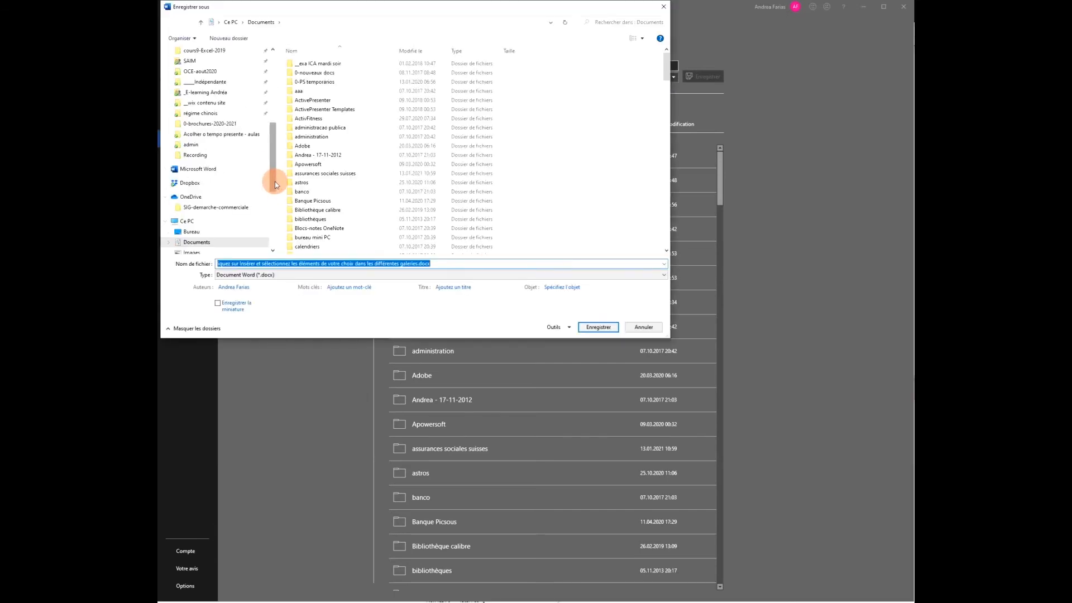
left_click_drag(274, 162, 274, 153)
scroll(216, 196, "down", 6)
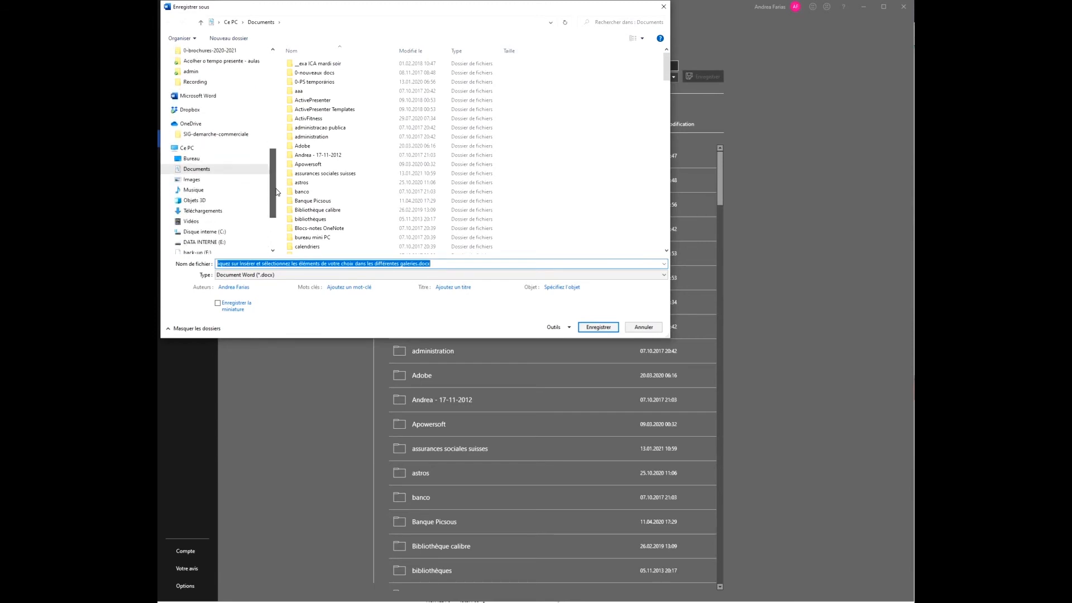
left_click(202, 179)
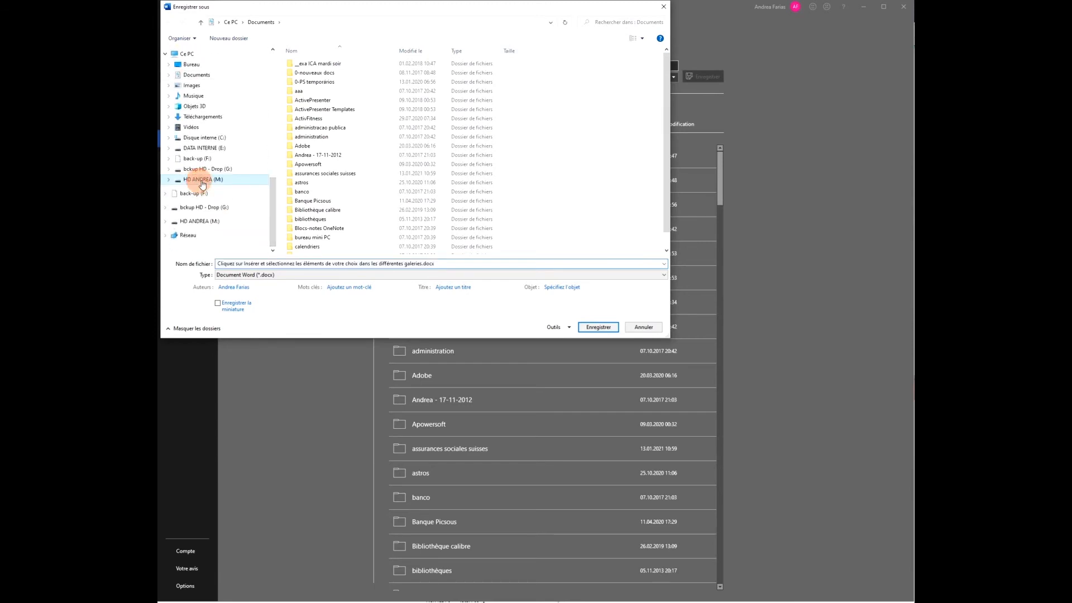
double_click(292, 128)
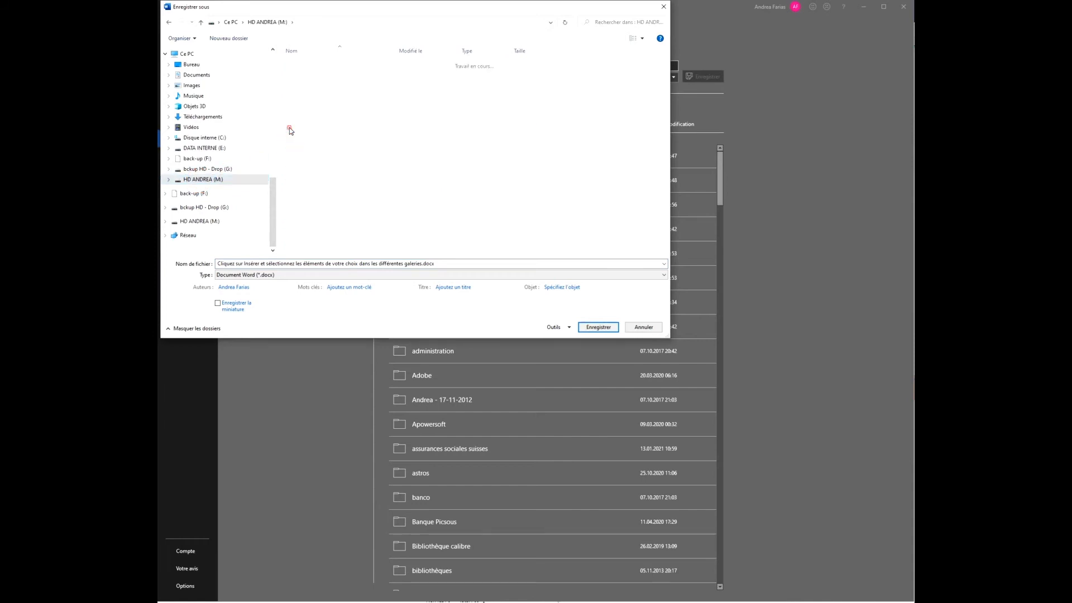
scroll(377, 128, "down", 10)
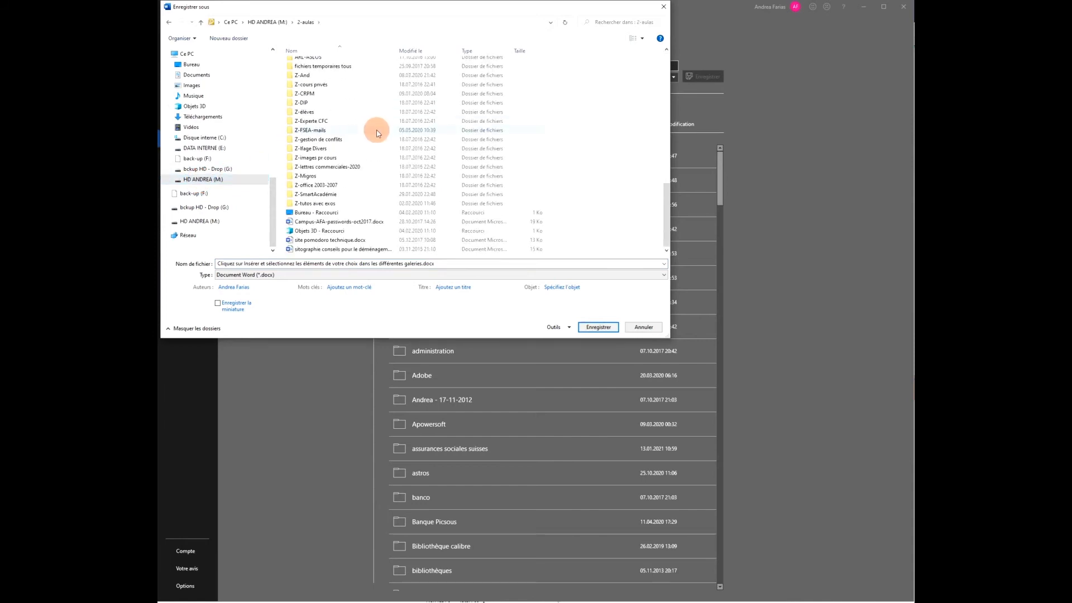
double_click(308, 203)
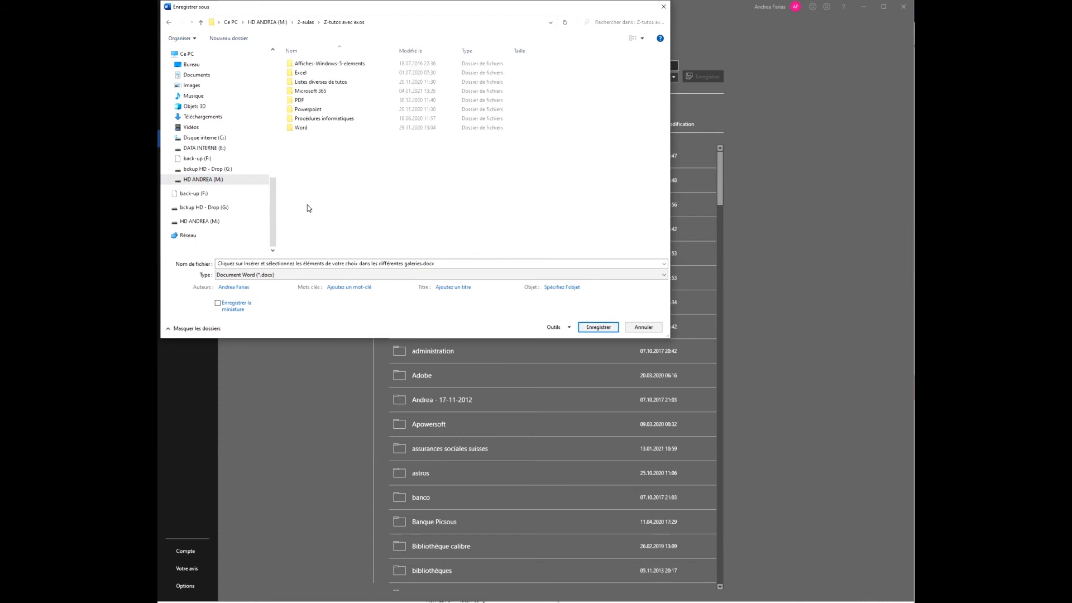
double_click(300, 128)
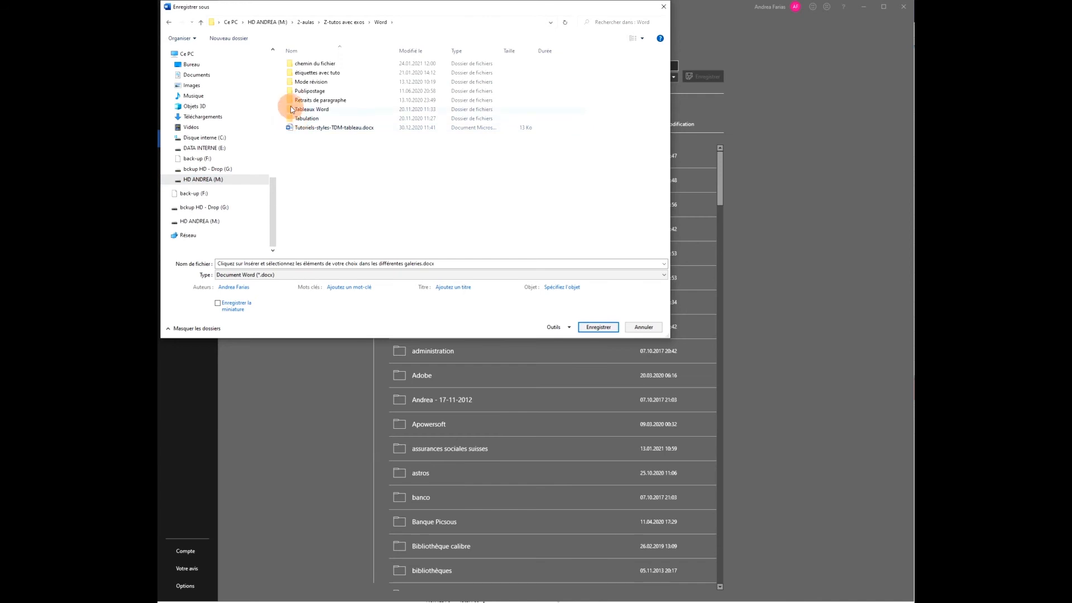
double_click(291, 64)
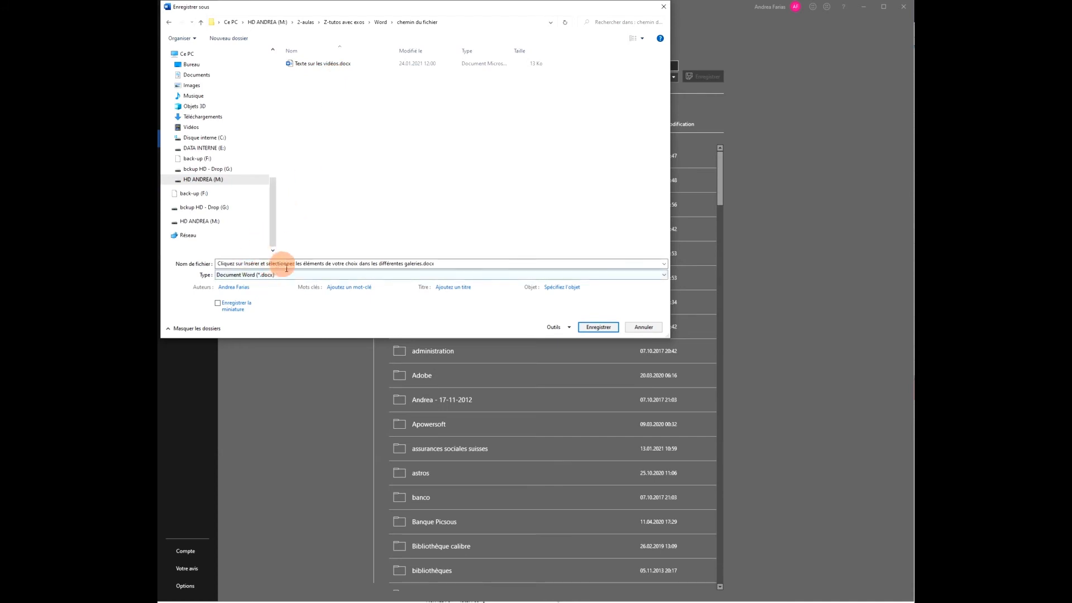
Step: Name the file "Texte sur les images" and save it as a Word document in this folder
left_click(449, 264)
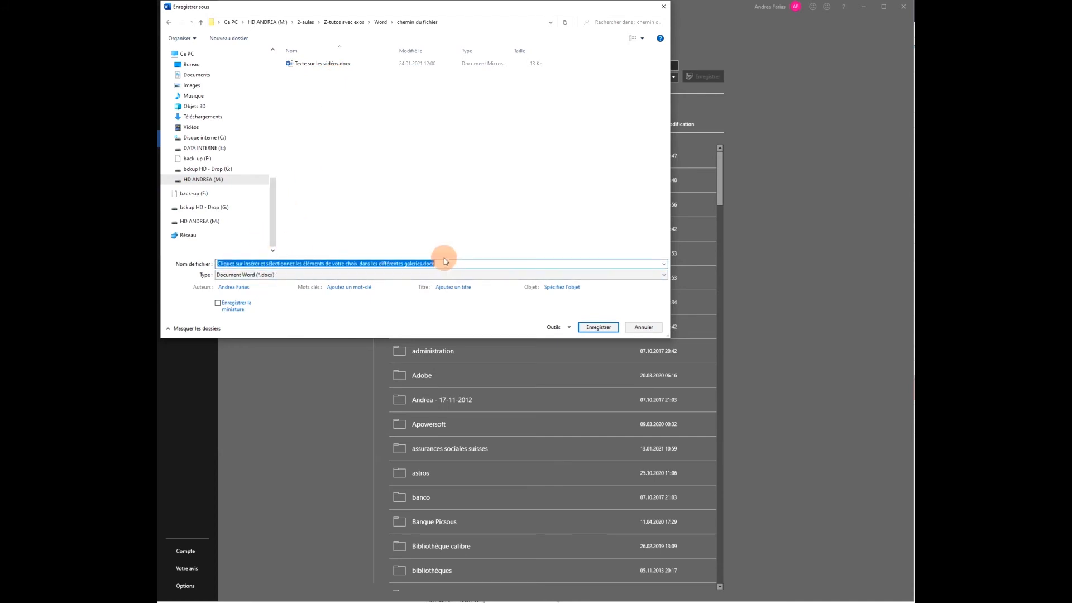
type("Texte")
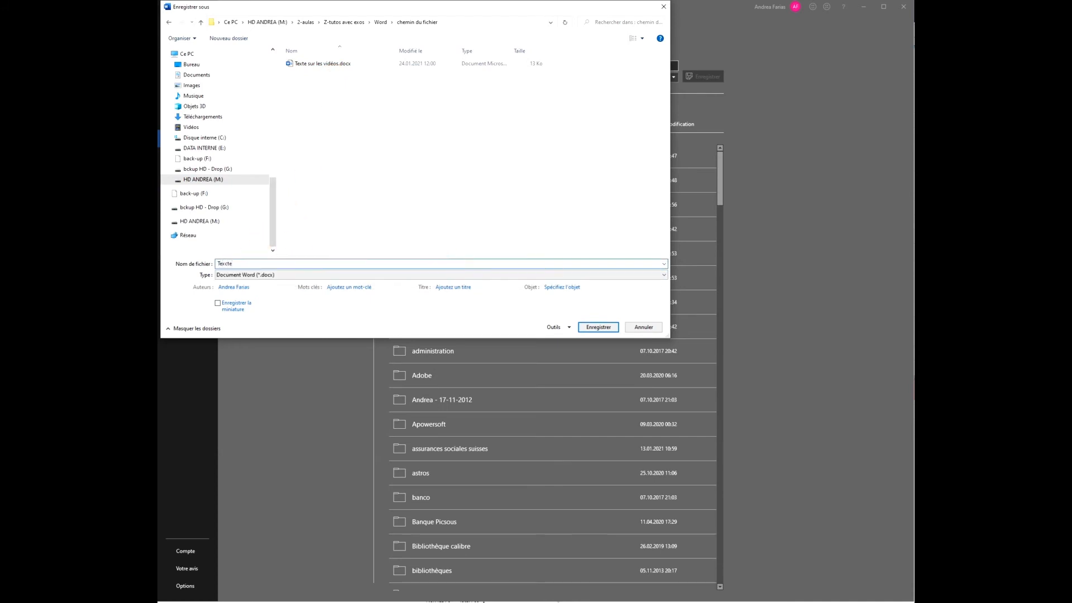
key("BackSpace")
key("BackSpace")
type("te")
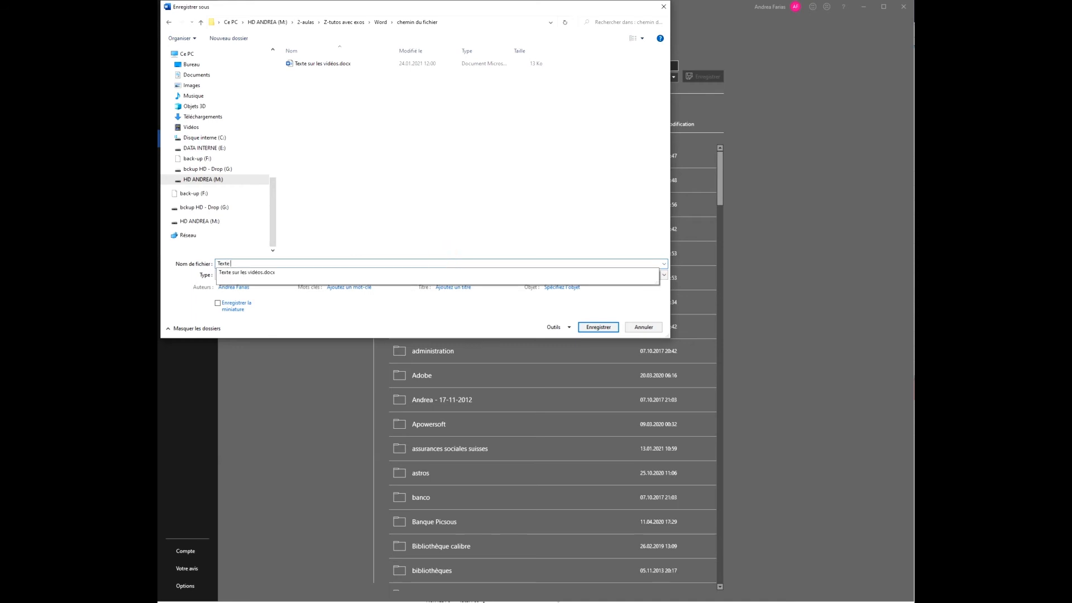
type(" sur les ")
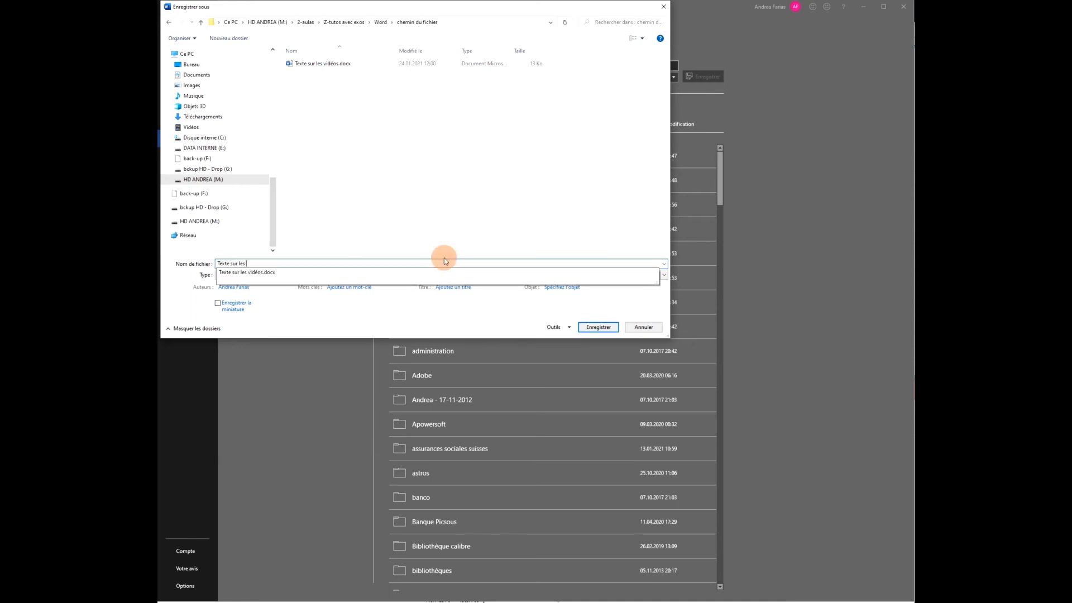
type("images")
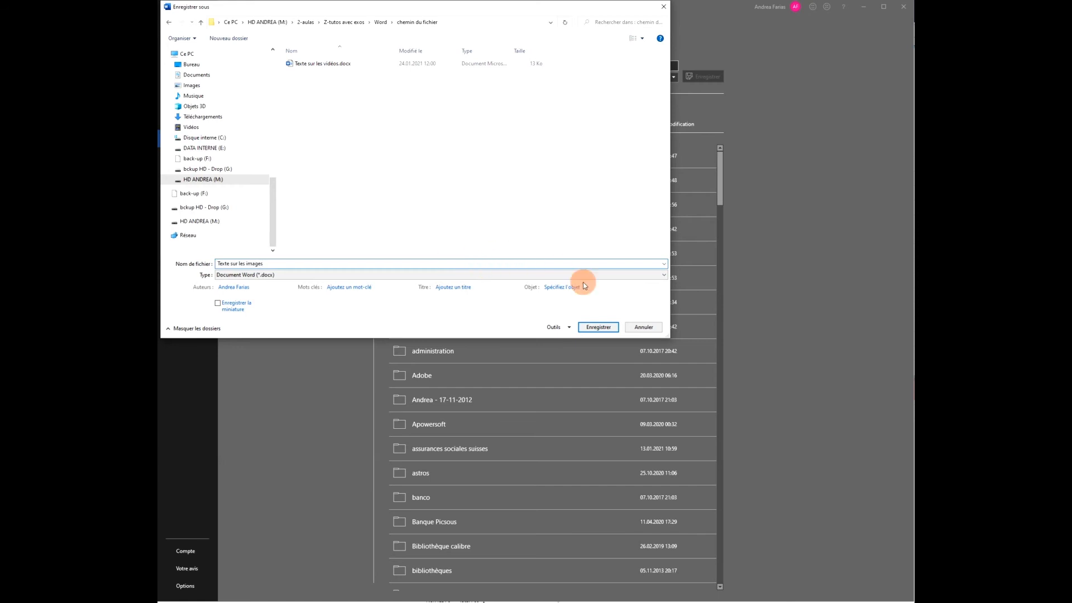
left_click(596, 328)
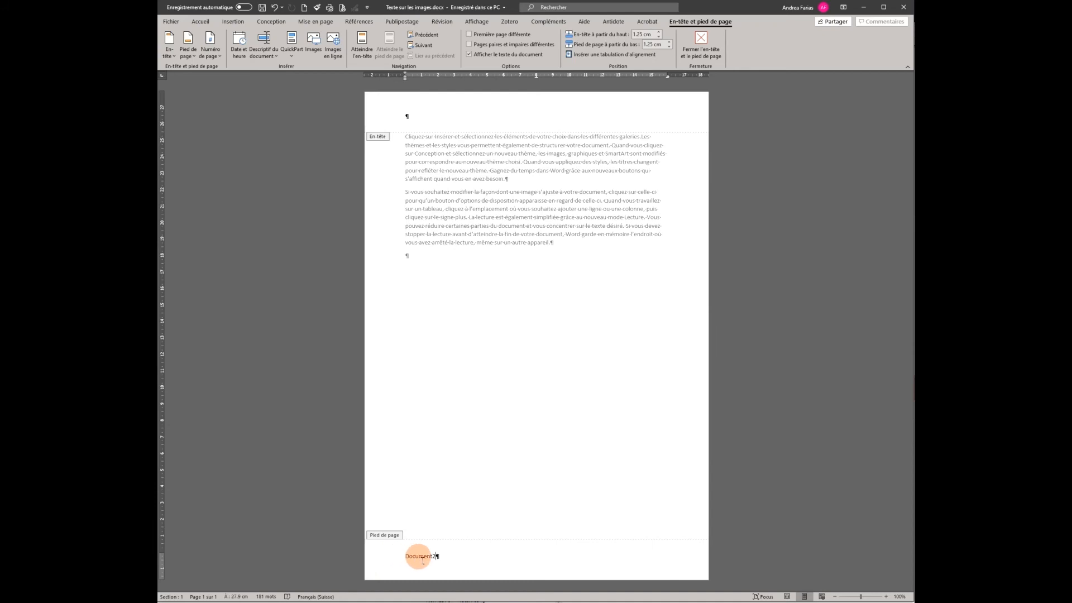
Step: Update the footer's file path field, check the document's file name and location, and save the document
left_click_drag(404, 557, 441, 557)
key("F9")
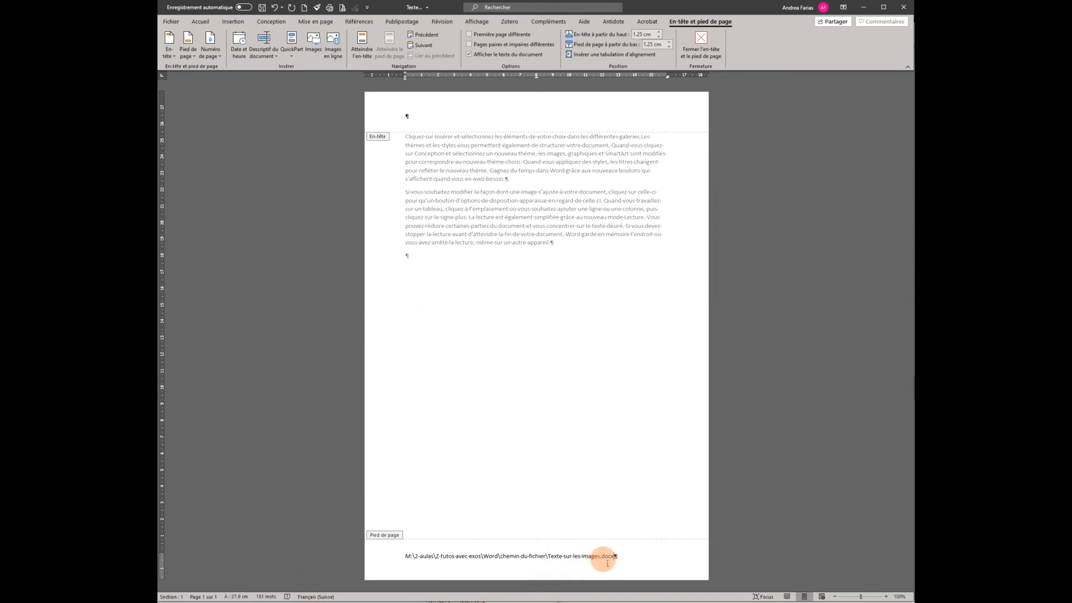
left_click(427, 8)
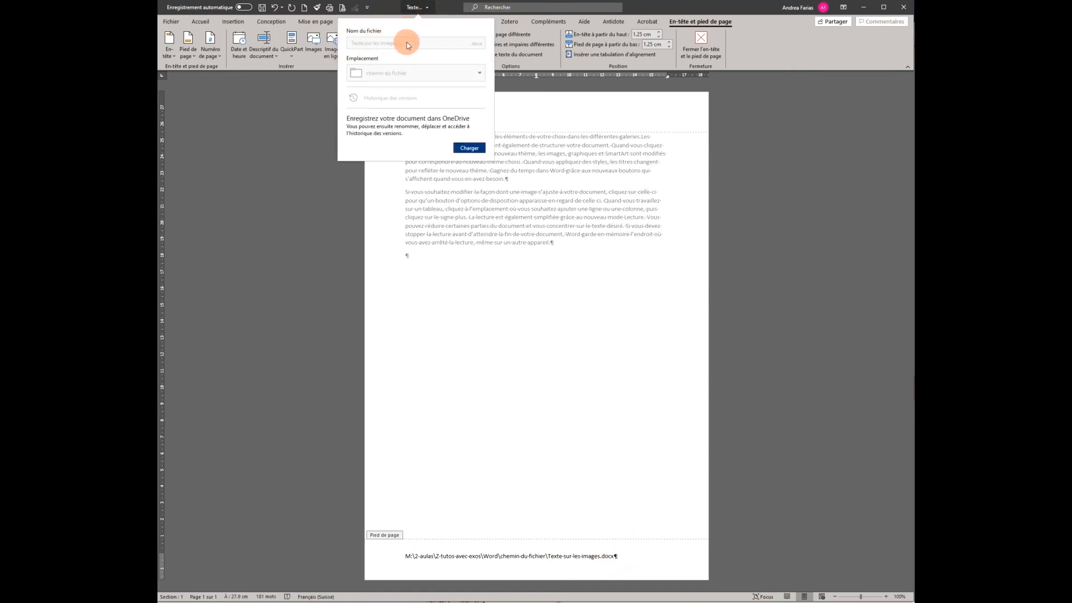
left_click(749, 381)
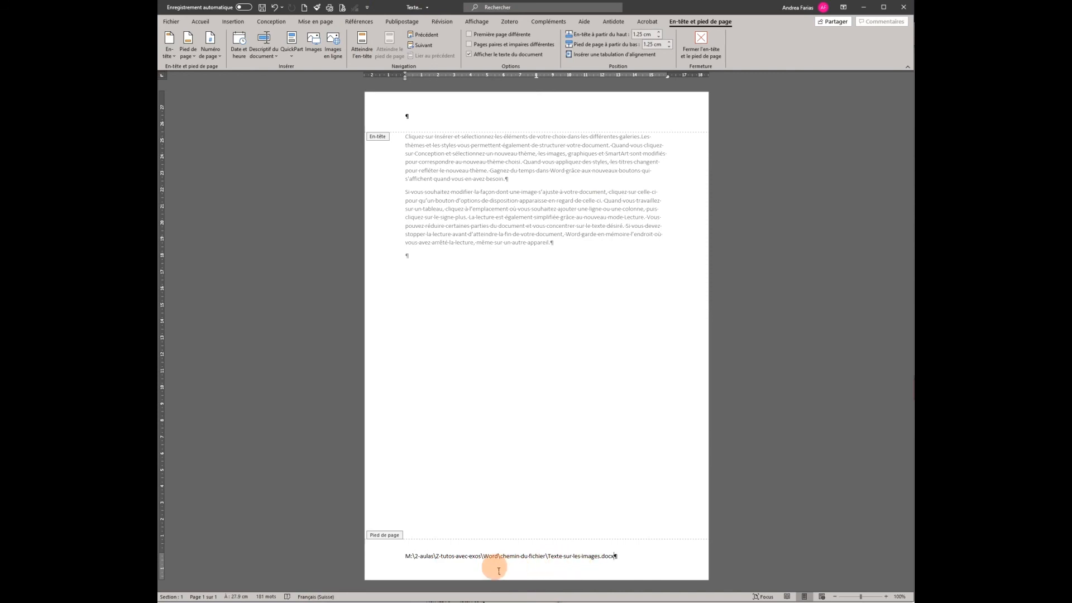
left_click(262, 9)
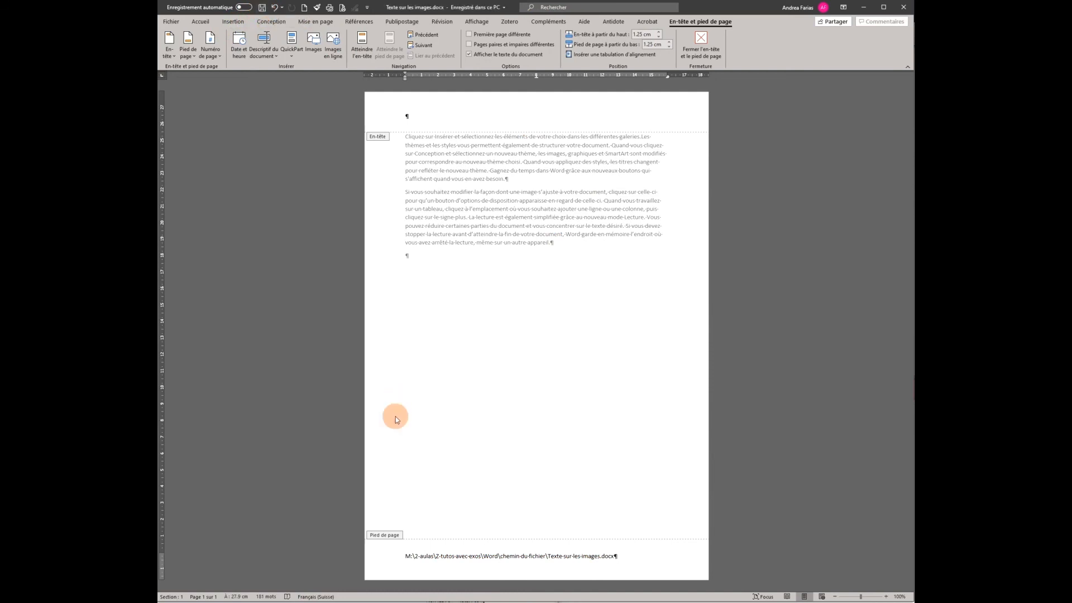
Step: Select the whole file path line in the footer
left_click(389, 559)
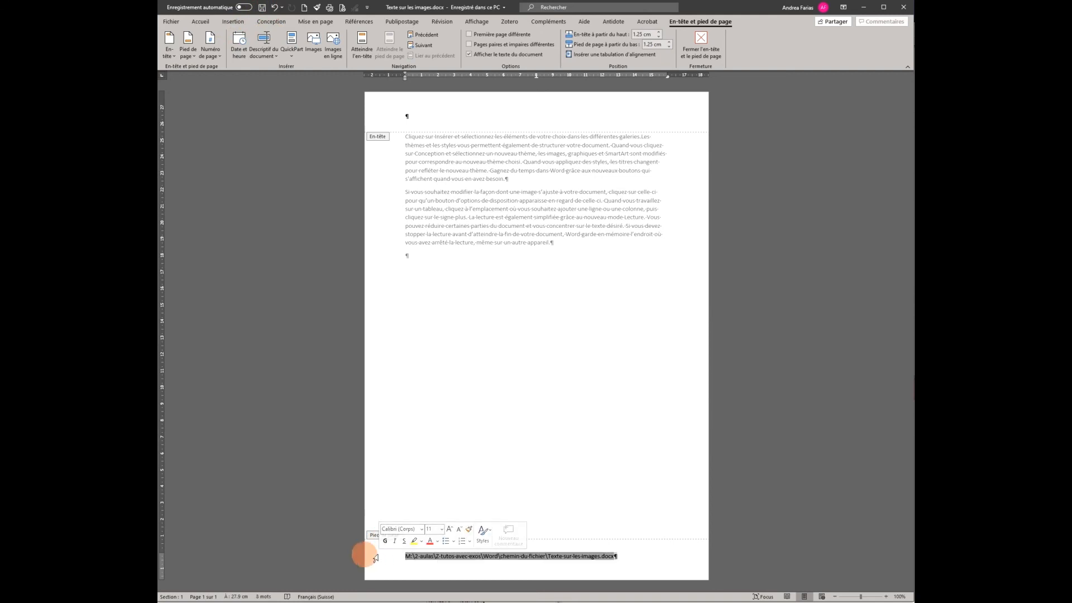